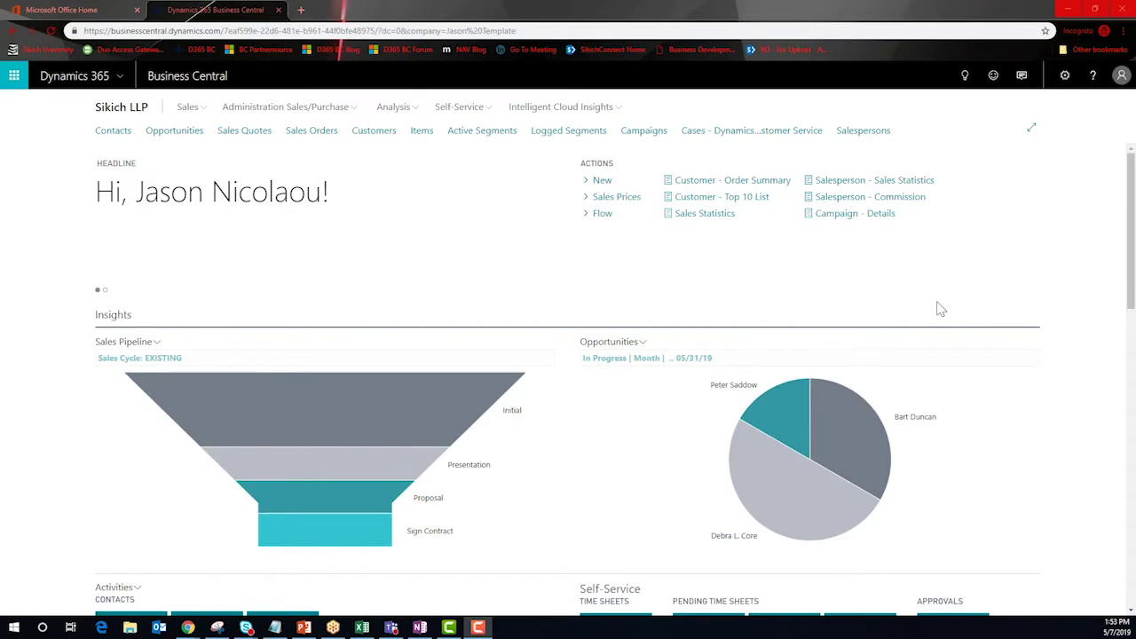
# - Scroll the dashboard and open the opportunities behind the largest pie slice
pyautogui.scroll(-1, 941, 309)
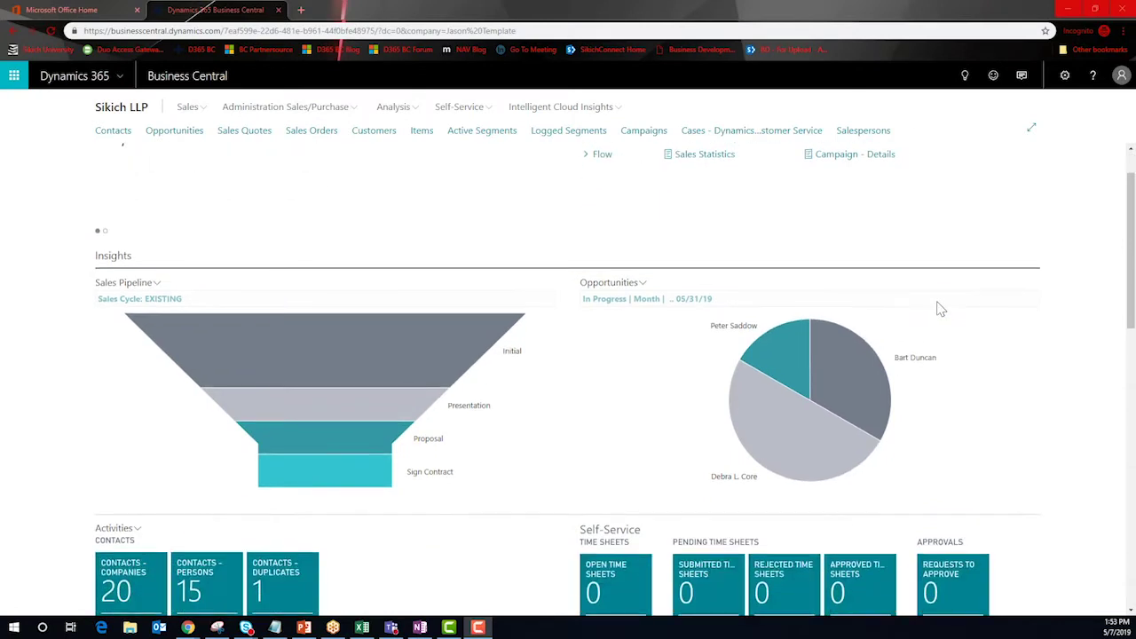
pyautogui.scroll(-1, 941, 309)
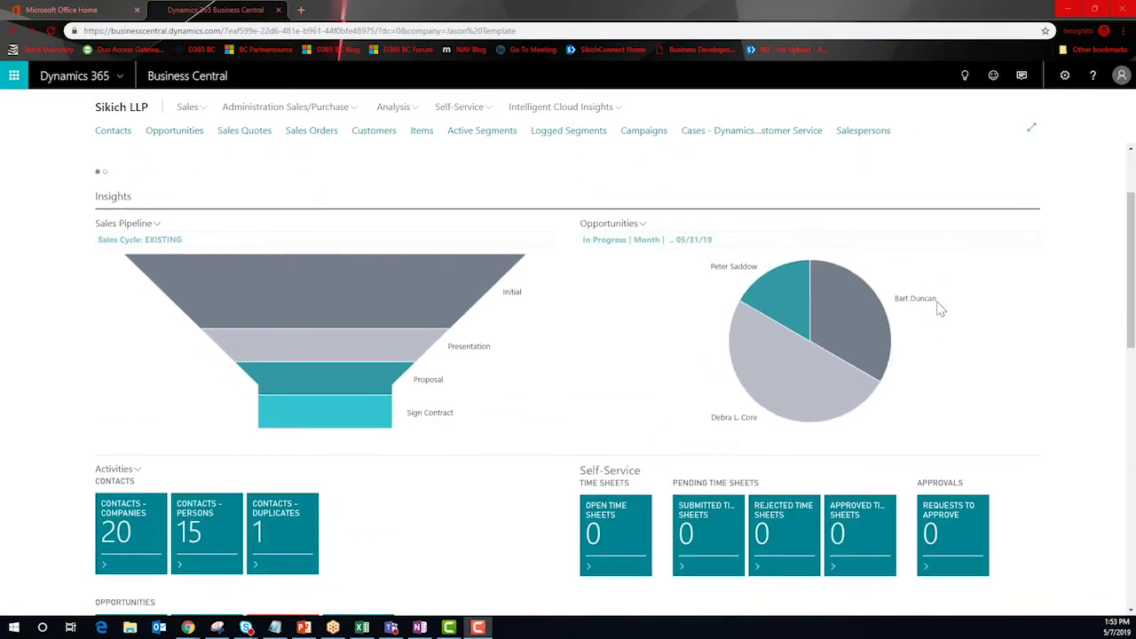
pyautogui.scroll(-3, 941, 308)
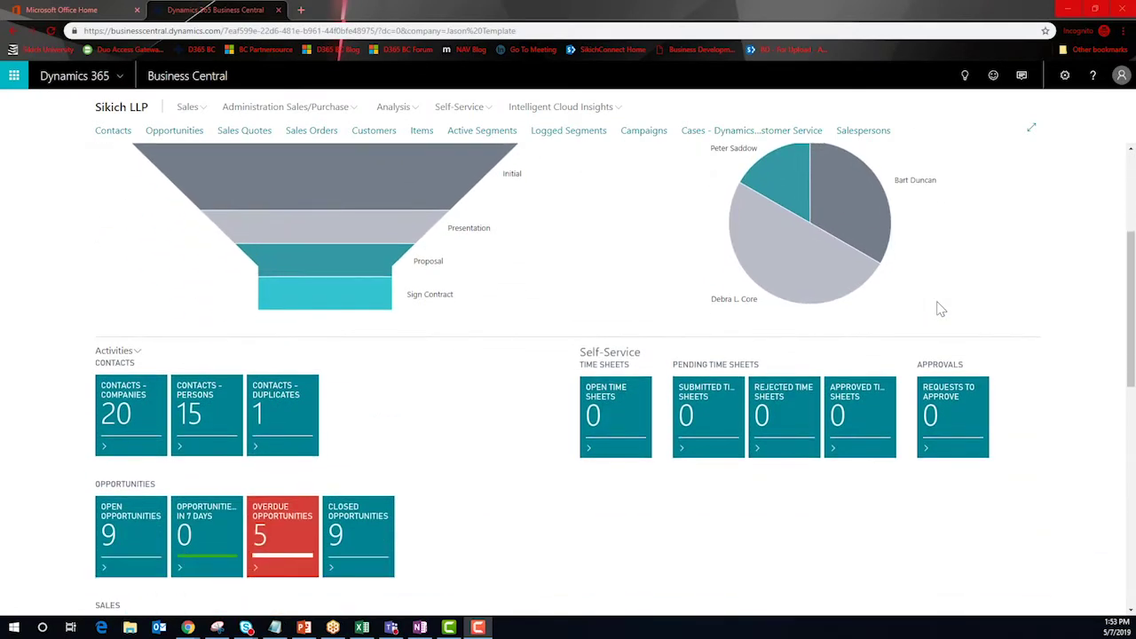
pyautogui.scroll(-1, 941, 309)
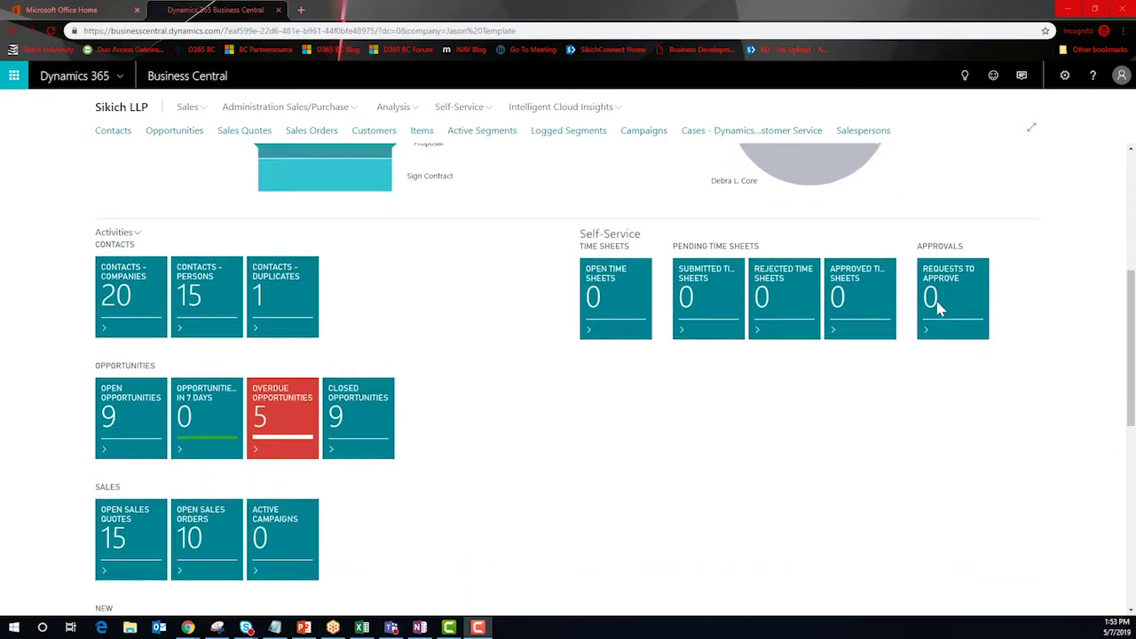
pyautogui.scroll(-3, 941, 309)
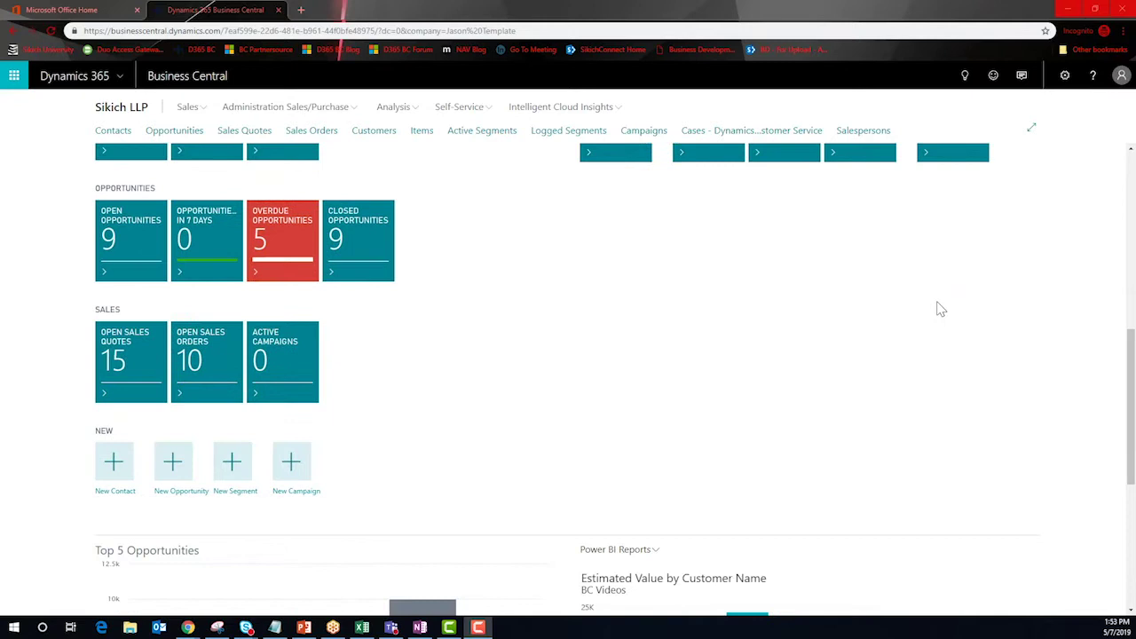
pyautogui.scroll(-6, 941, 309)
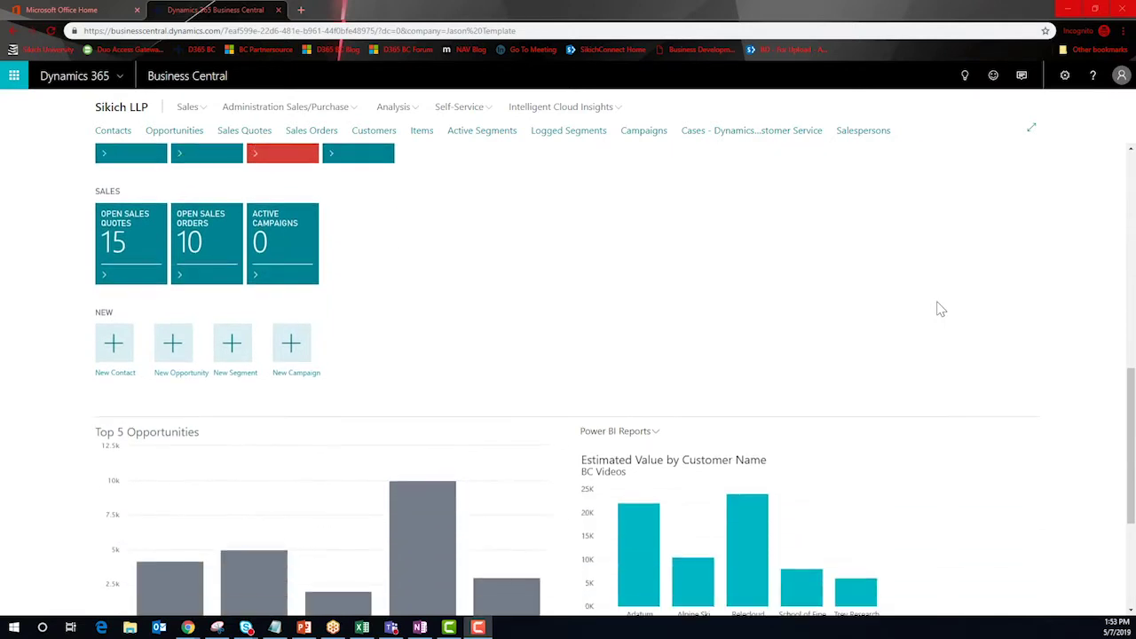
pyautogui.scroll(-1, 941, 309)
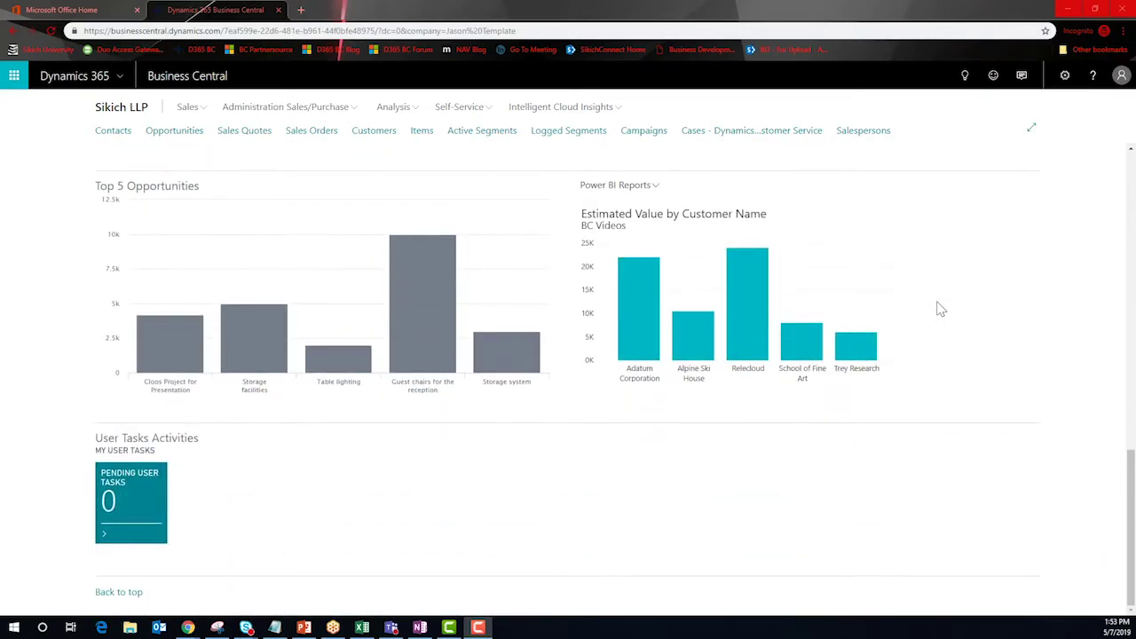
pyautogui.scroll(9, 941, 309)
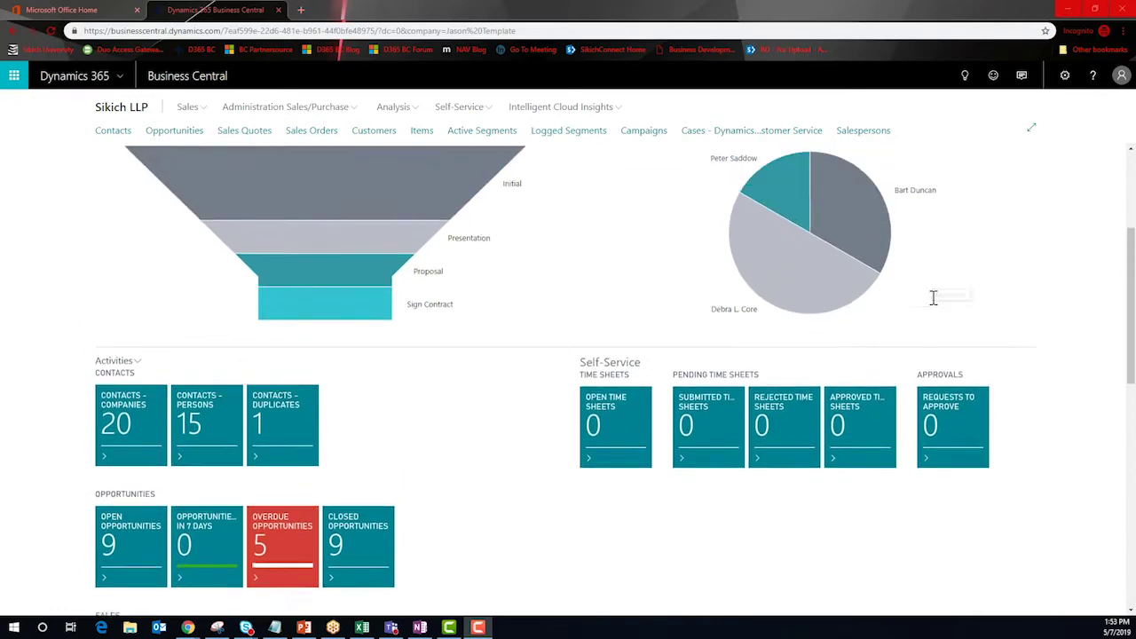
pyautogui.scroll(4, 934, 298)
pyautogui.moveTo(876, 482)
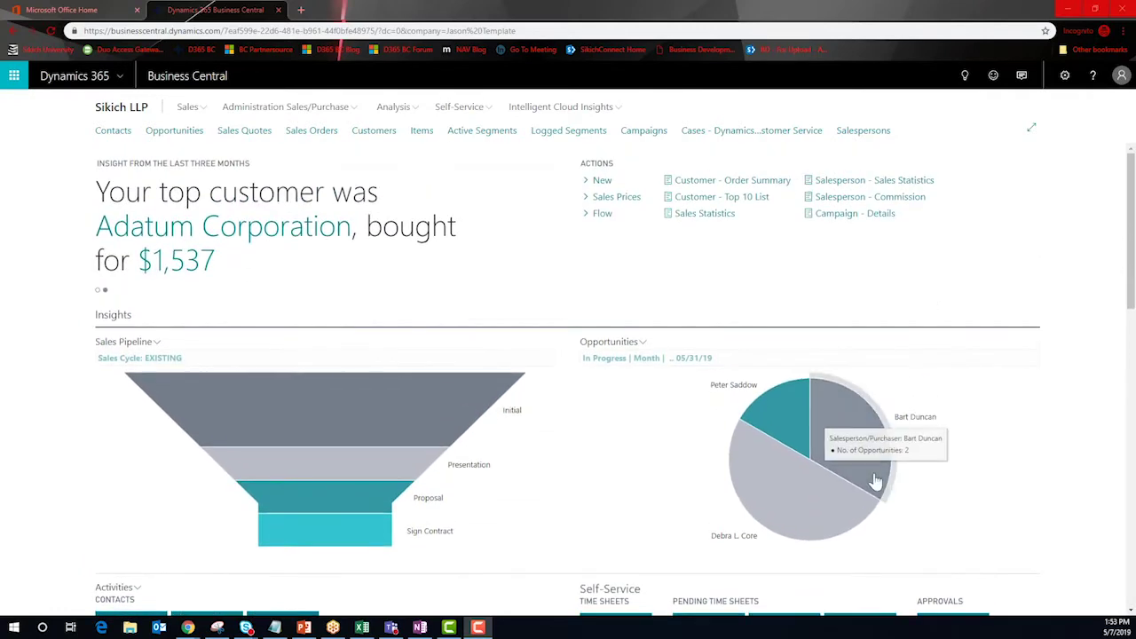
pyautogui.click(810, 497)
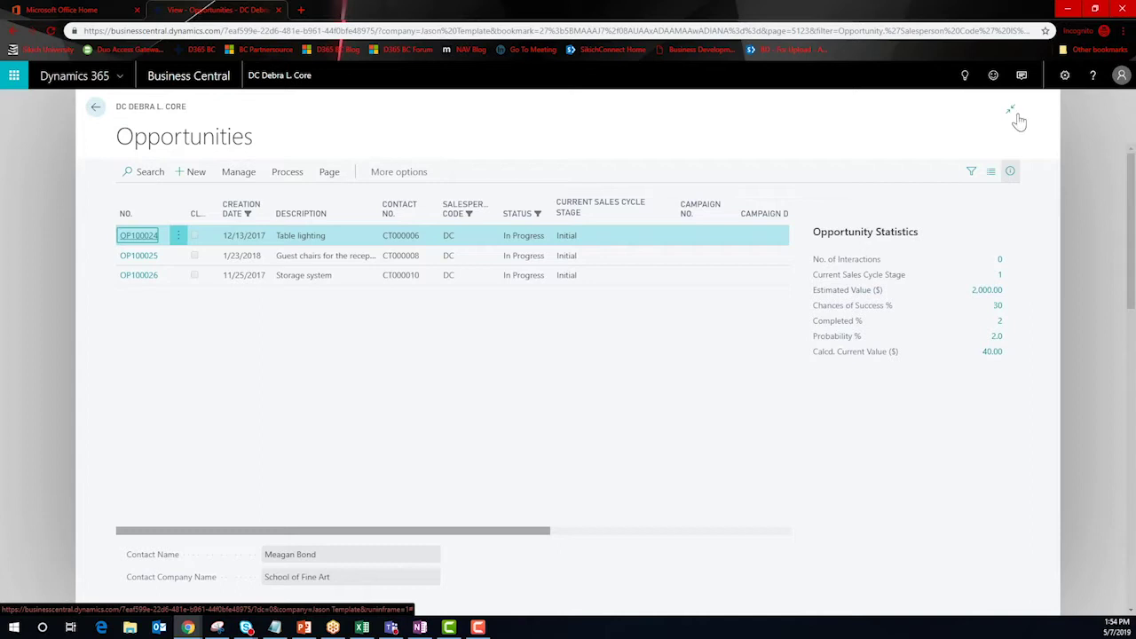
# - Personalize the opportunities page by rearranging the Status column
pyautogui.click(1065, 76)
pyautogui.click(1035, 105)
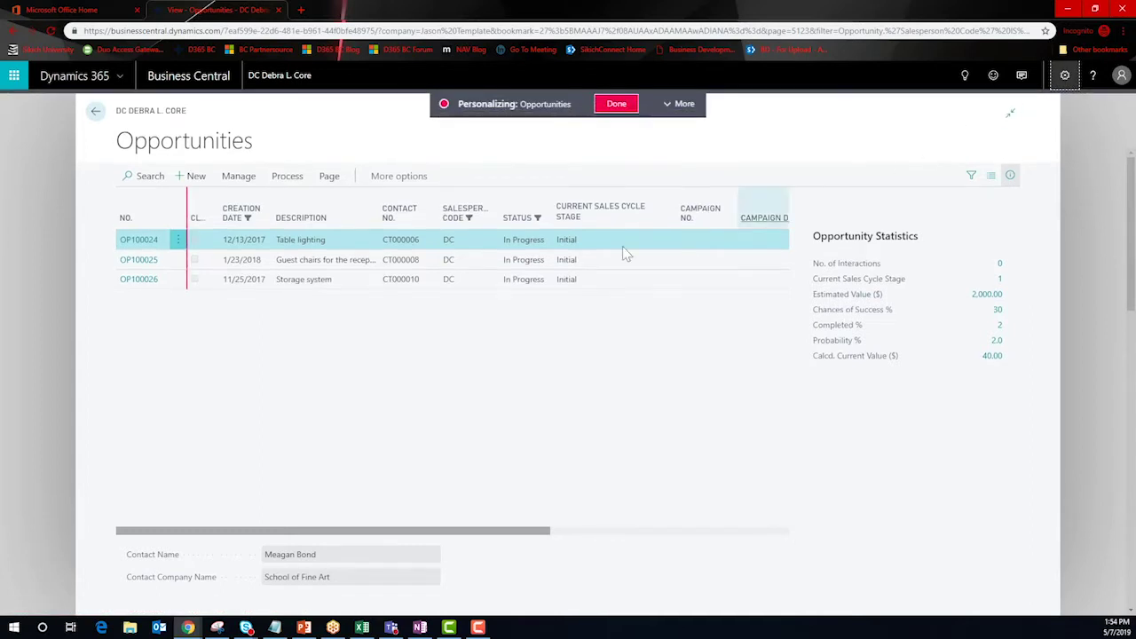
pyautogui.click(550, 199)
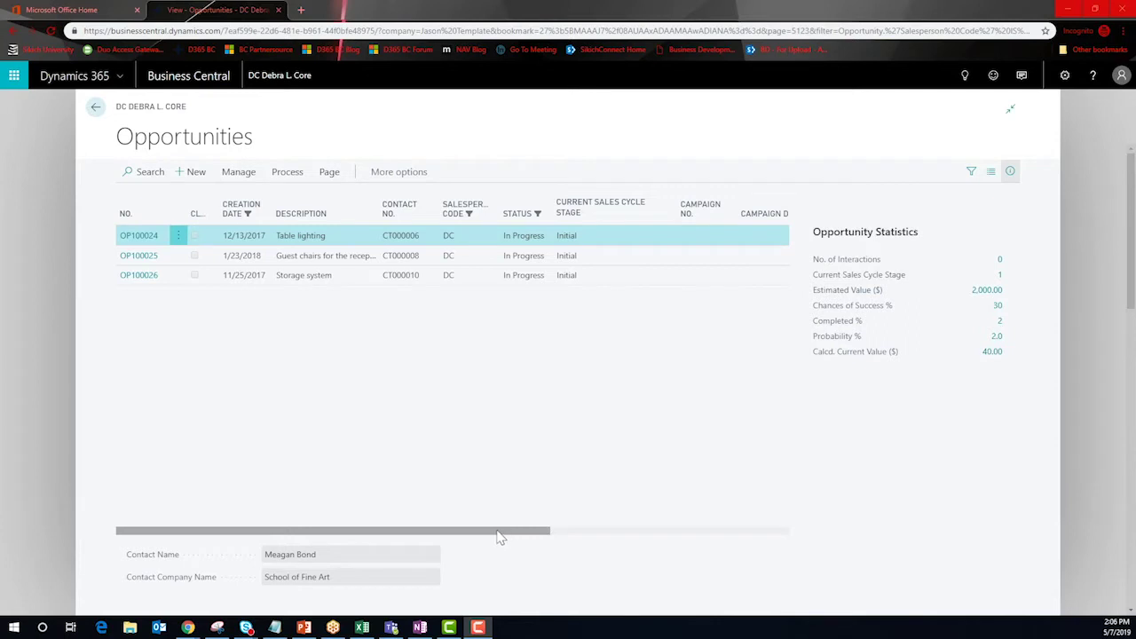
pyautogui.moveTo(500, 534)
pyautogui.mouseDown()
pyautogui.moveTo(688, 540)
pyautogui.moveTo(497, 528)
pyautogui.mouseUp()
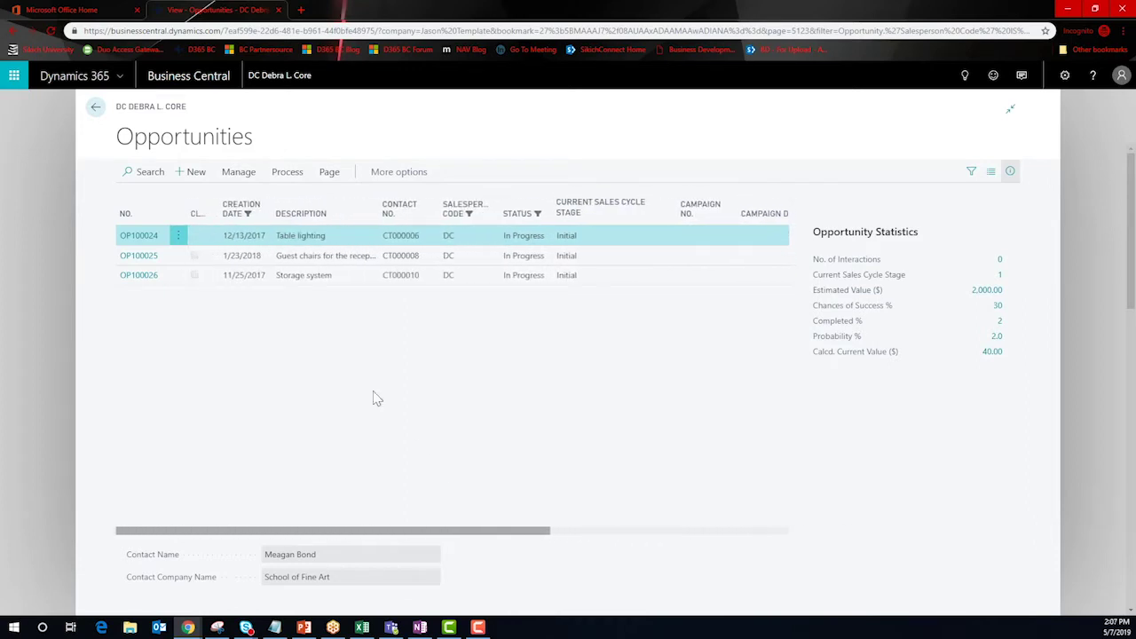
# - From Contacts, open Adatum Corporation person CT000002 and show all General fields
pyautogui.click(98, 109)
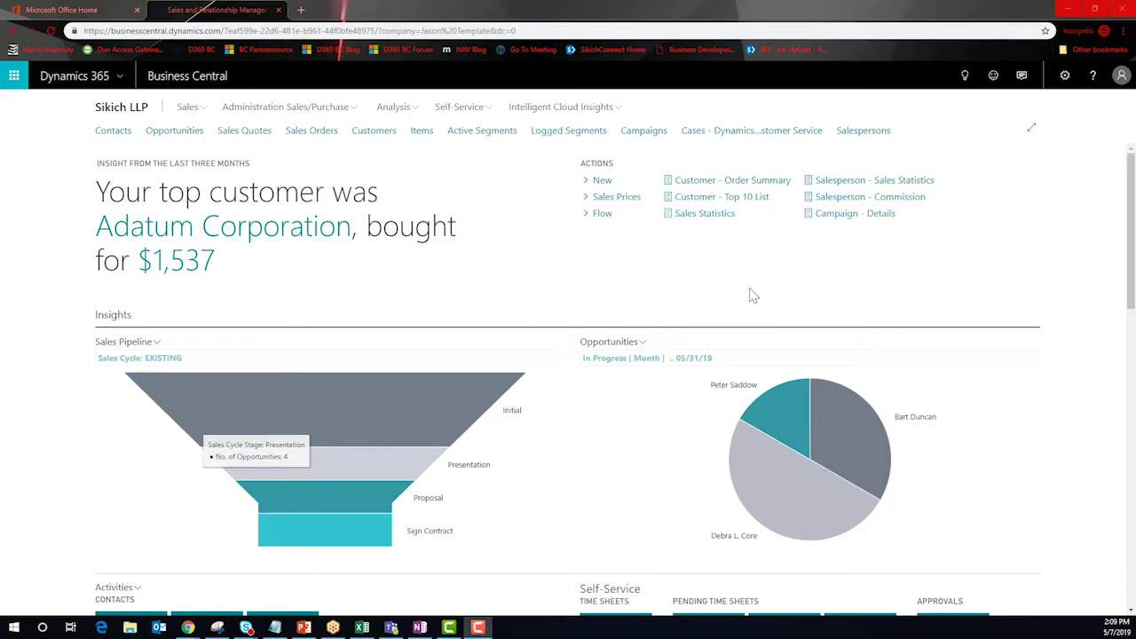
pyautogui.click(113, 131)
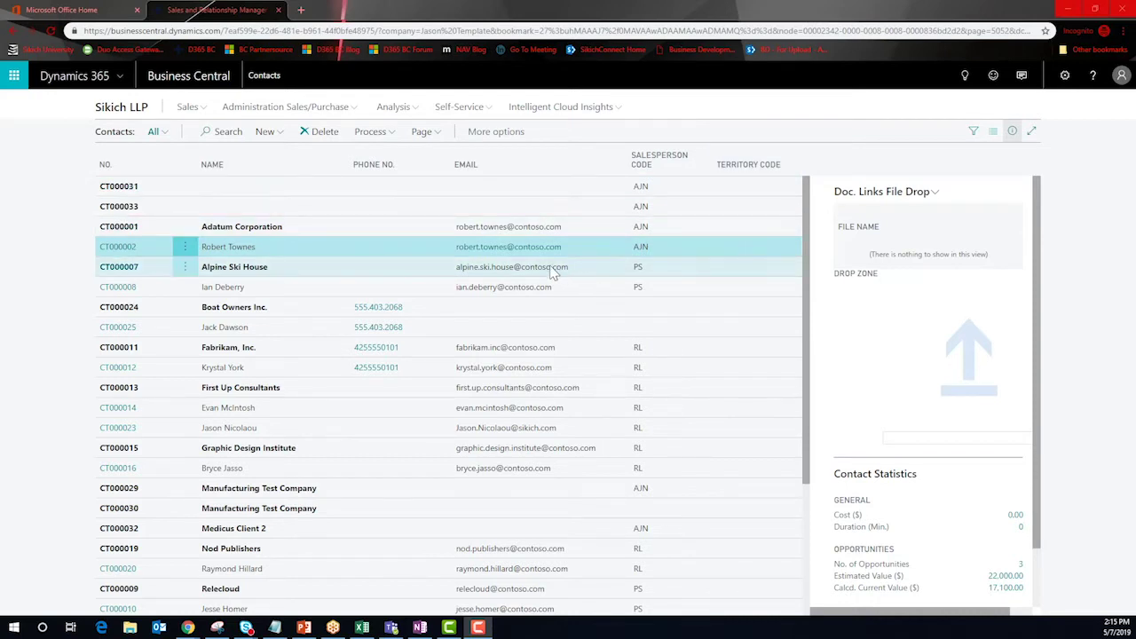
pyautogui.click(126, 252)
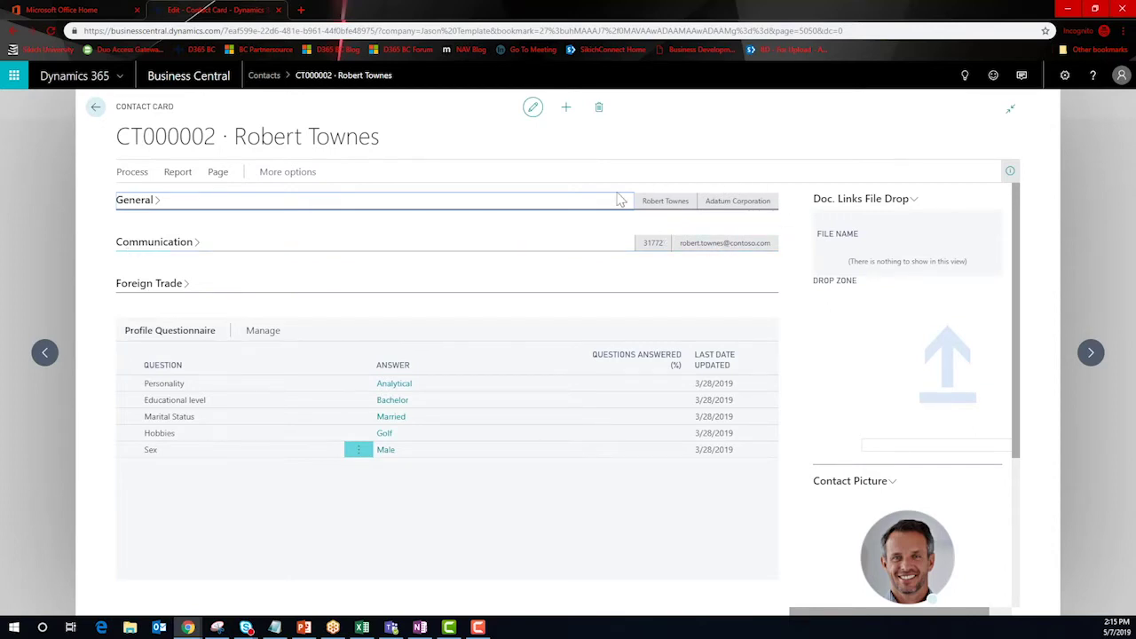
pyautogui.click(131, 207)
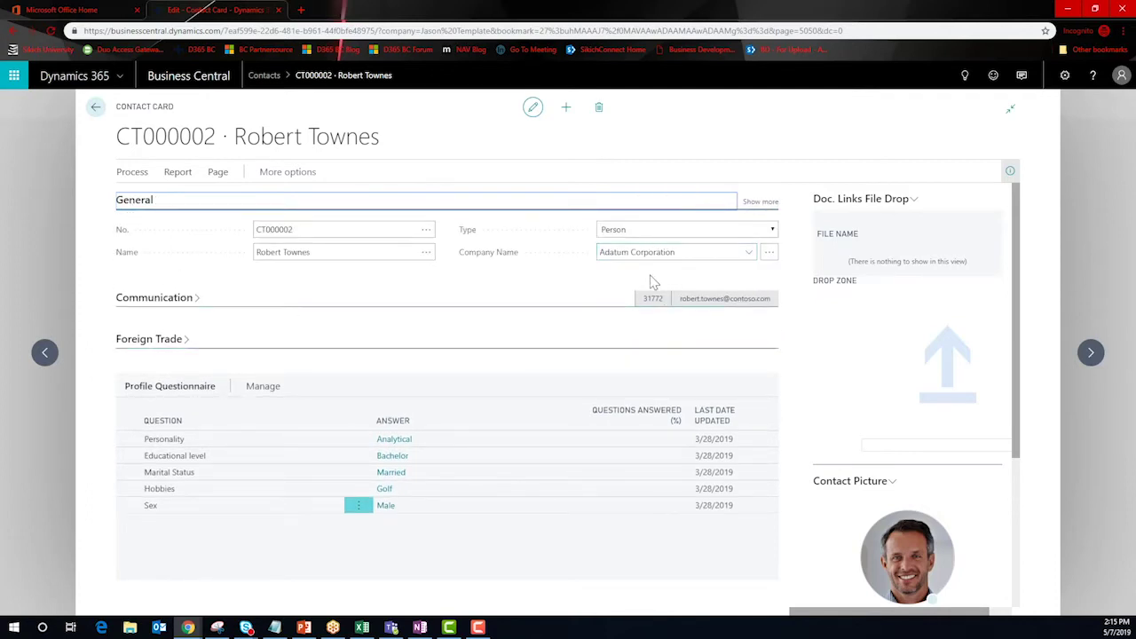
pyautogui.click(756, 202)
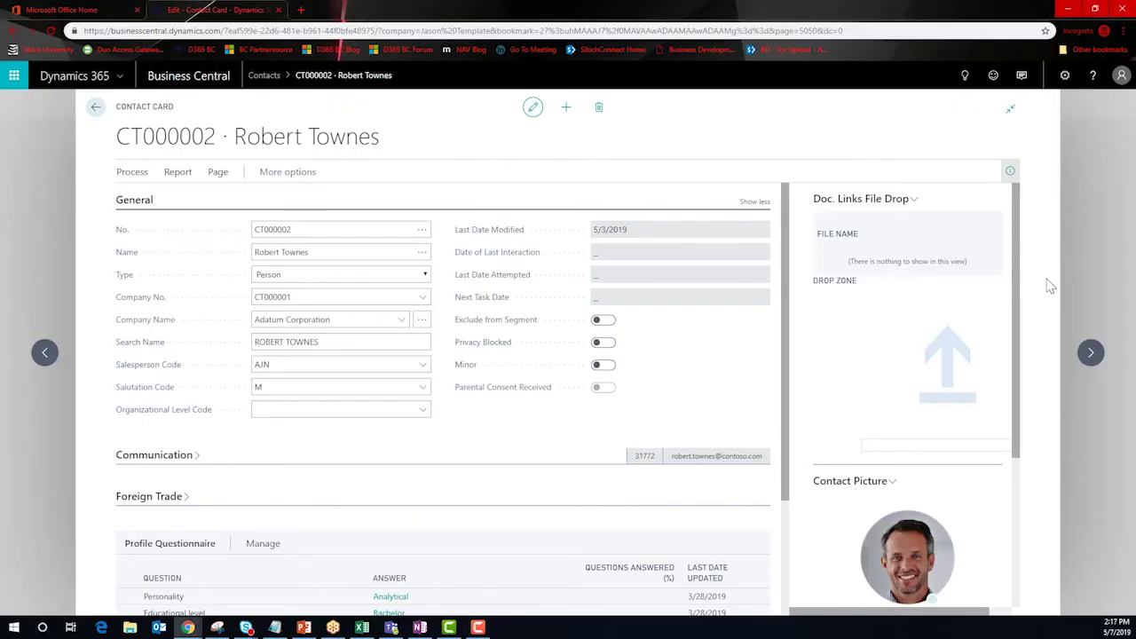
# - Open the contact's Profiles to edit its PERSON questionnaire answers
pyautogui.scroll(-1, 799, 375)
pyautogui.scroll(-2, 547, 429)
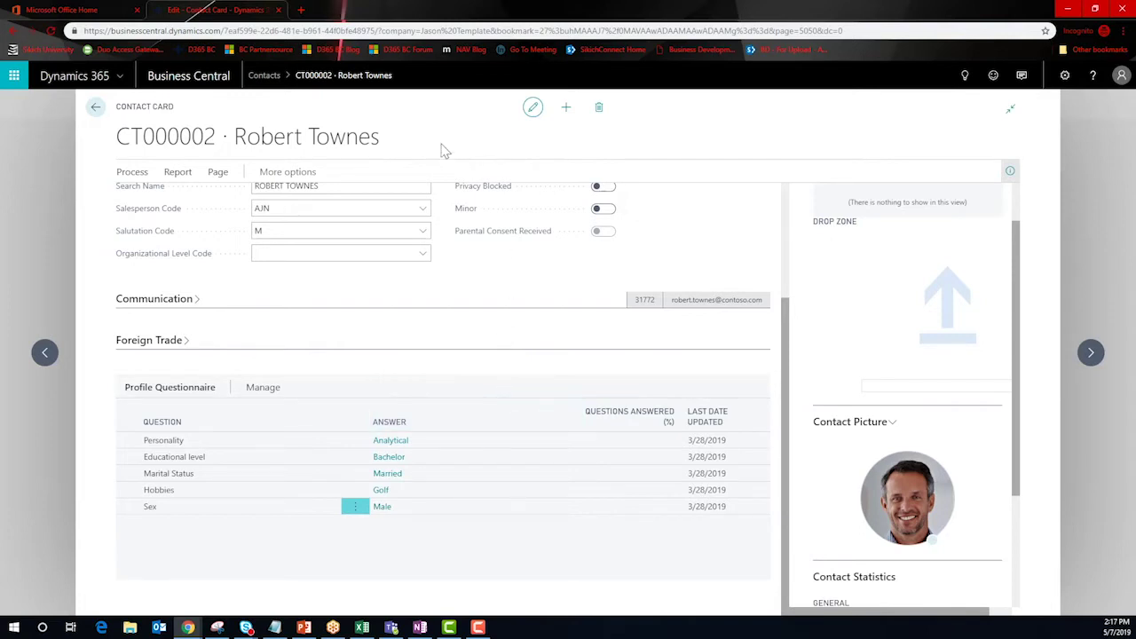
pyautogui.click(286, 173)
pyautogui.click(328, 178)
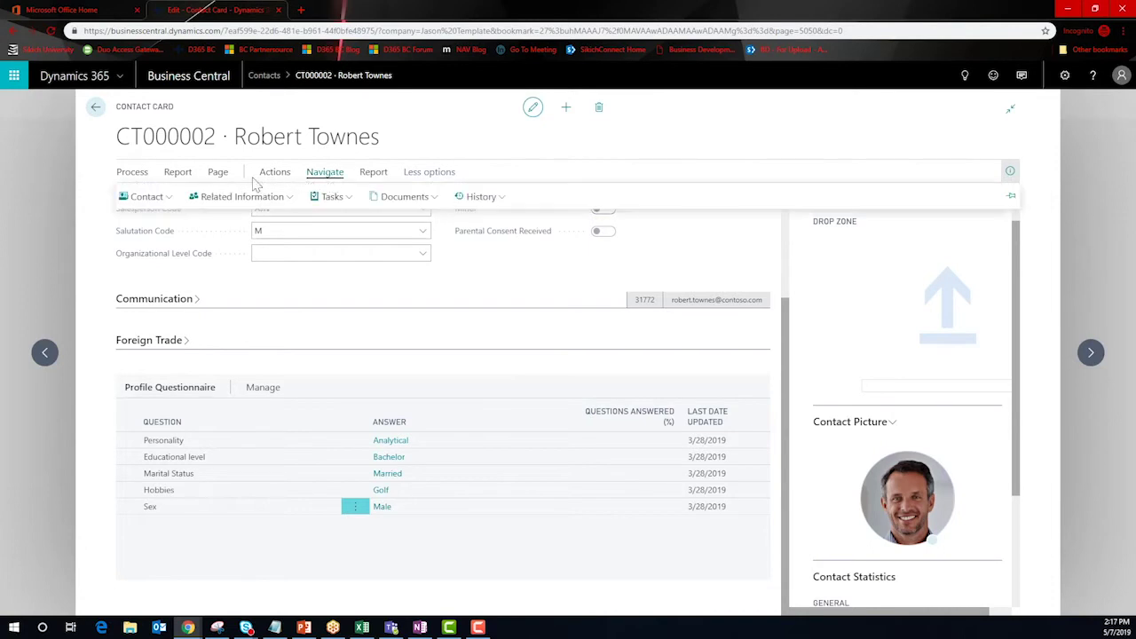
pyautogui.click(142, 197)
pyautogui.click(152, 271)
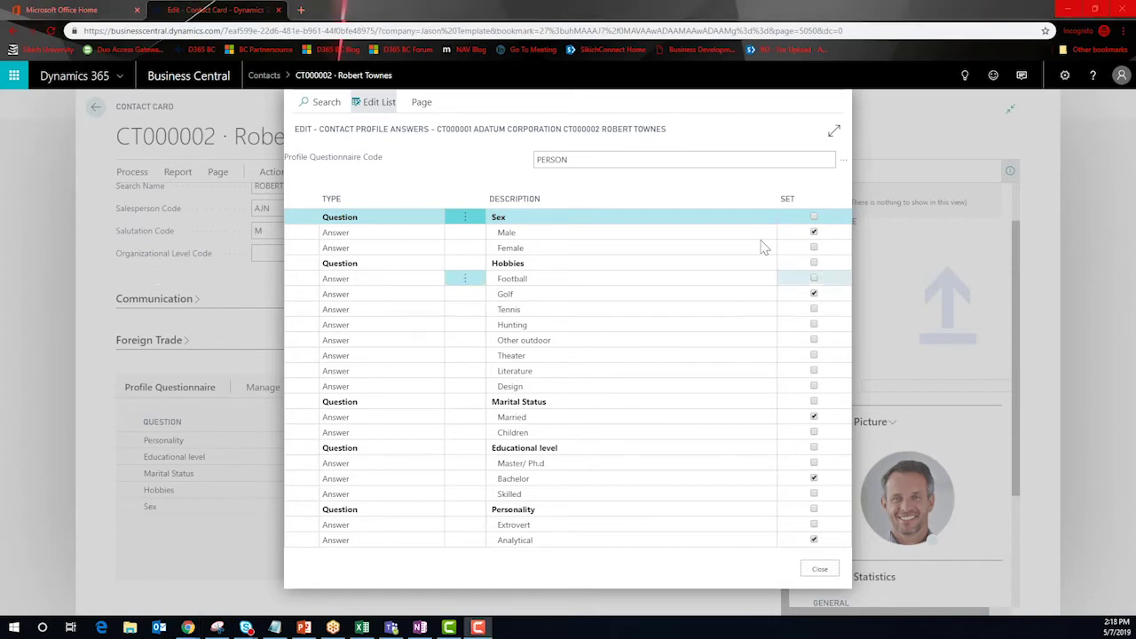
# - Search 'ques', open Questionnaire Setup and view the COMPANY questionnaire's questions
pyautogui.click(965, 85)
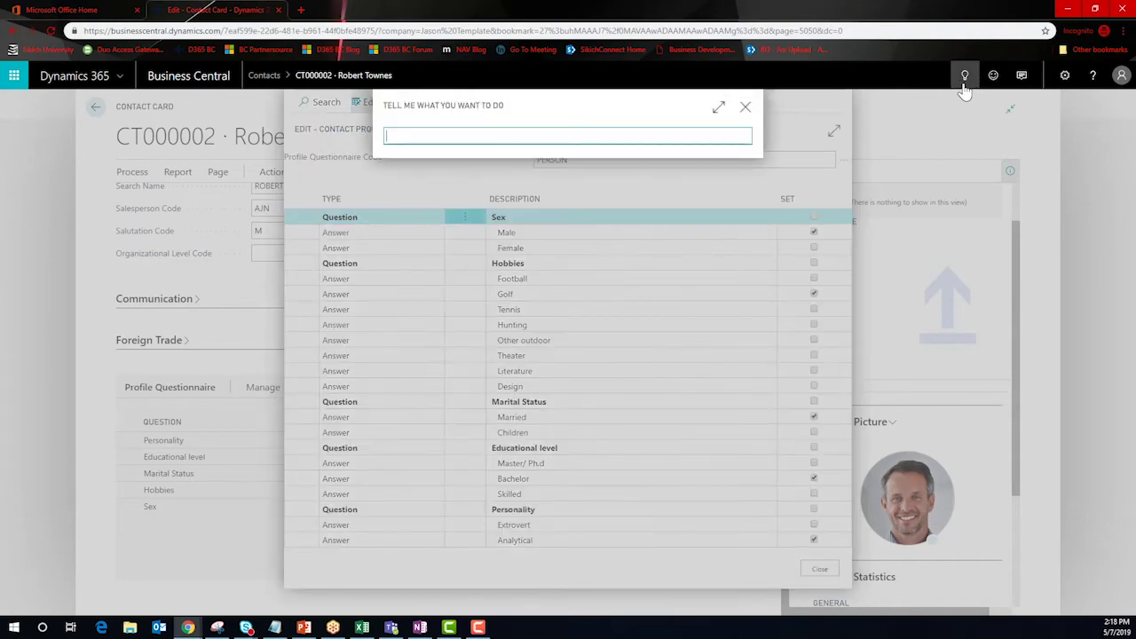
pyautogui.write('quest')
pyautogui.click(464, 216)
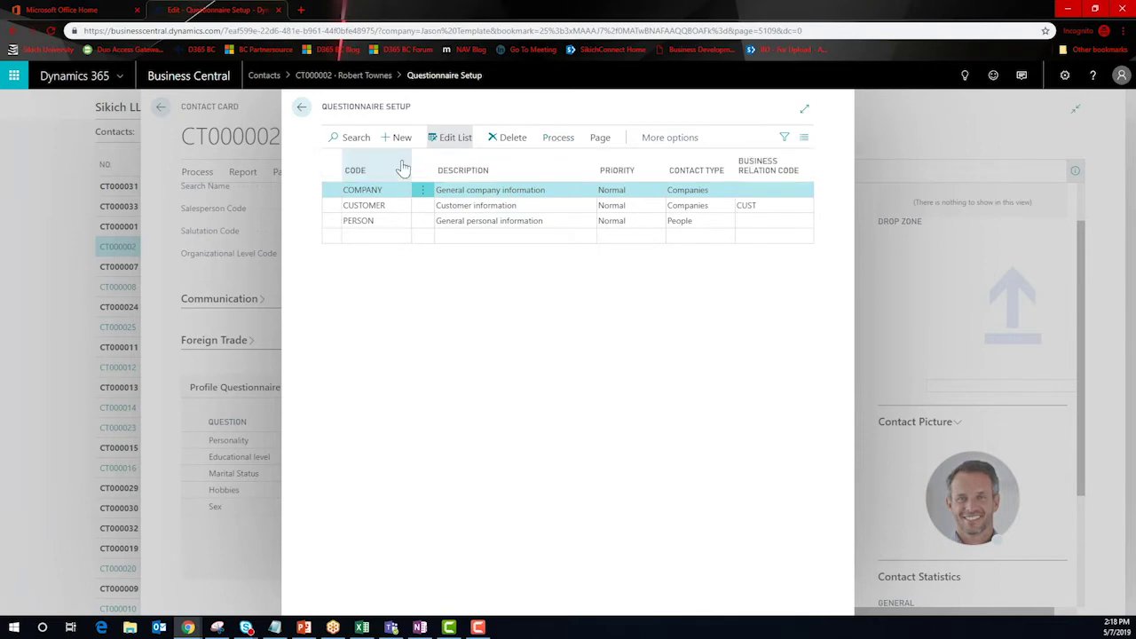
pyautogui.press('Return')
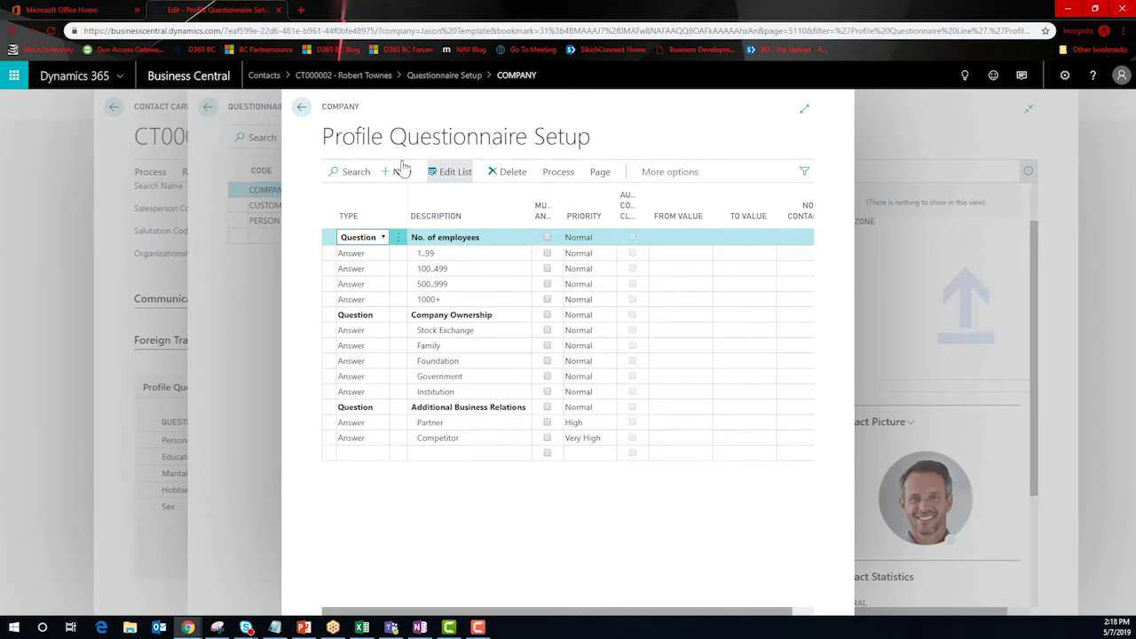
# - Close the question lines, questionnaire setup and profile answers, returning to the contact card
pyautogui.click(302, 109)
pyautogui.click(303, 109)
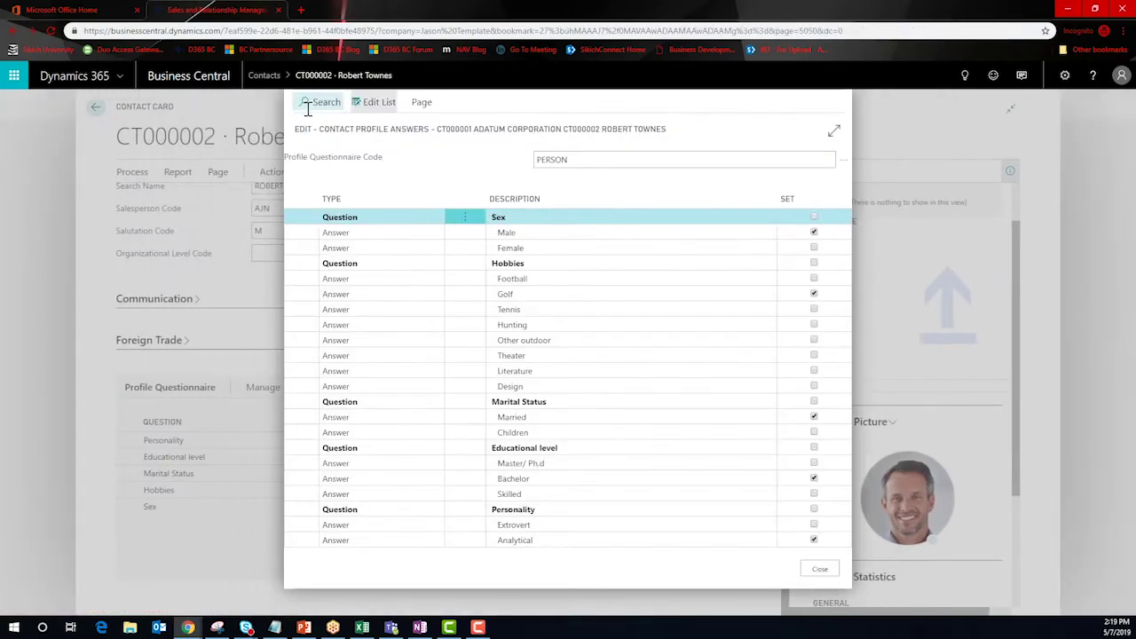
pyautogui.click(823, 570)
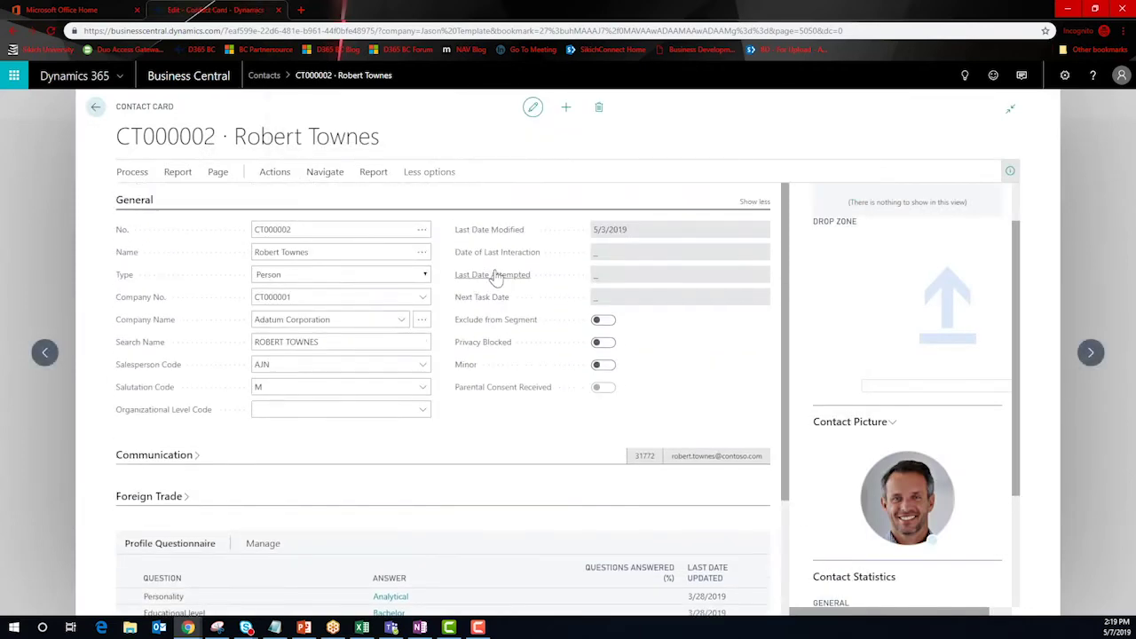
pyautogui.click(326, 172)
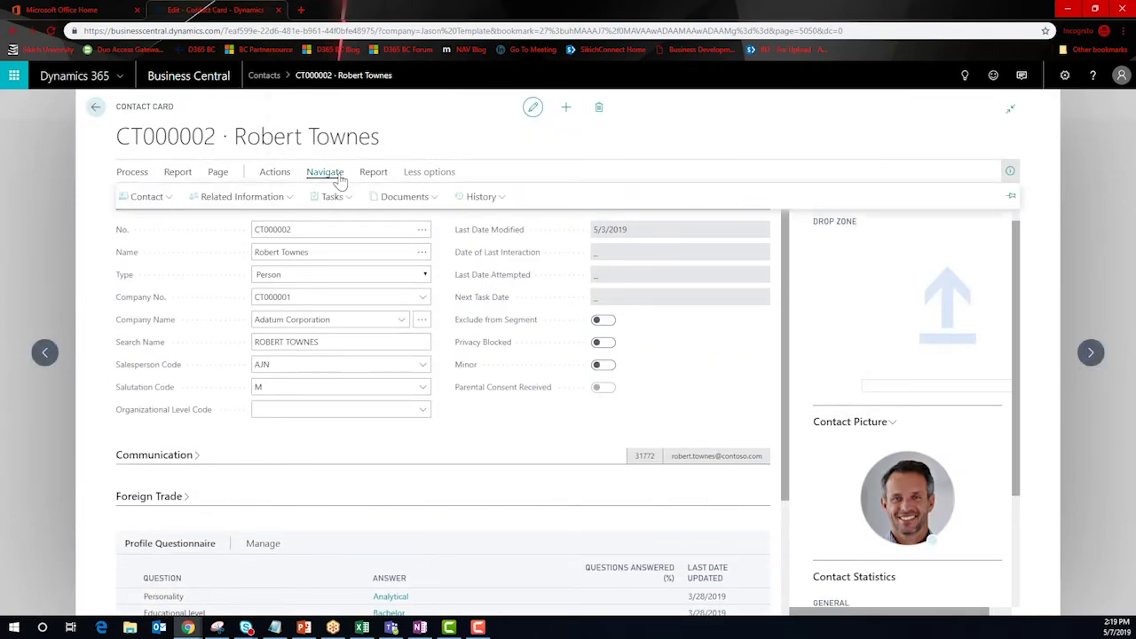
pyautogui.click(344, 197)
pyautogui.click(335, 220)
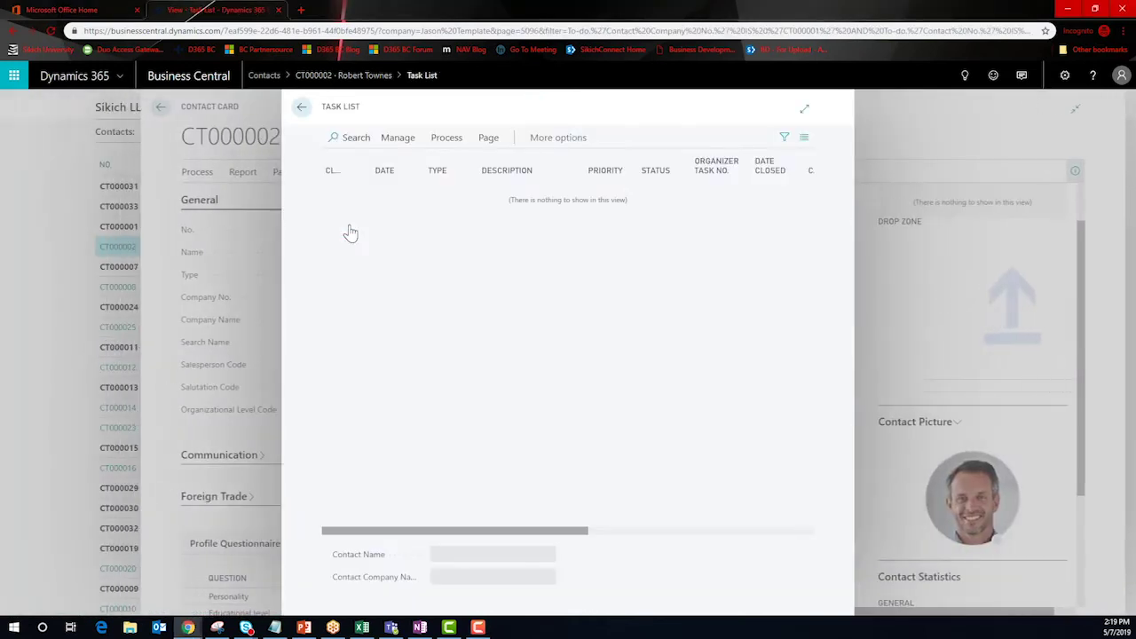
pyautogui.click(539, 140)
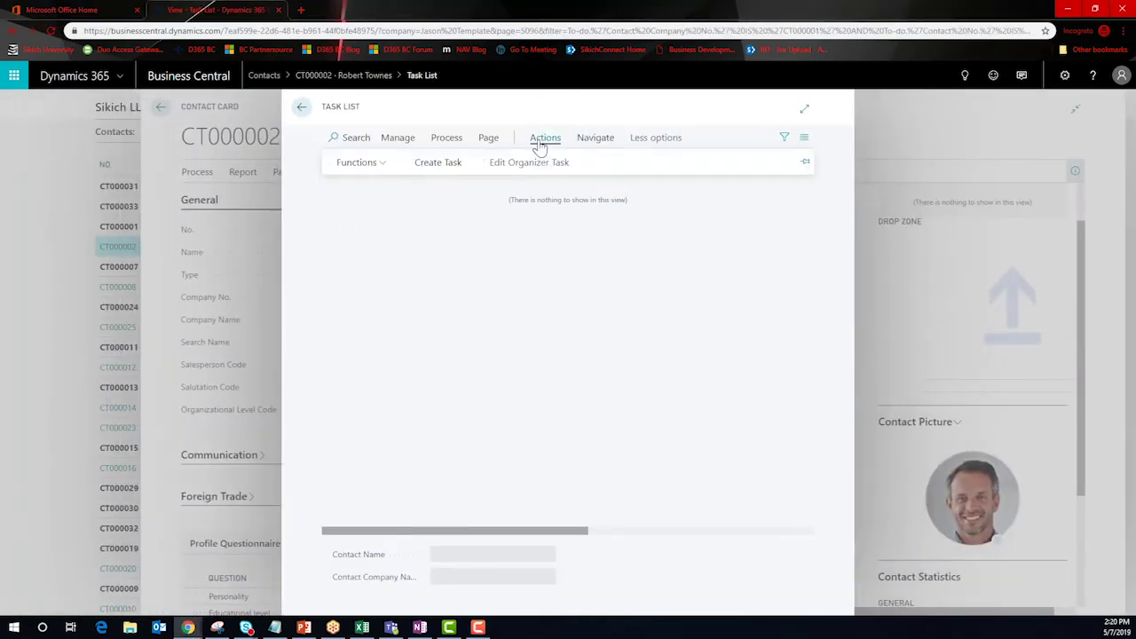
pyautogui.click(437, 165)
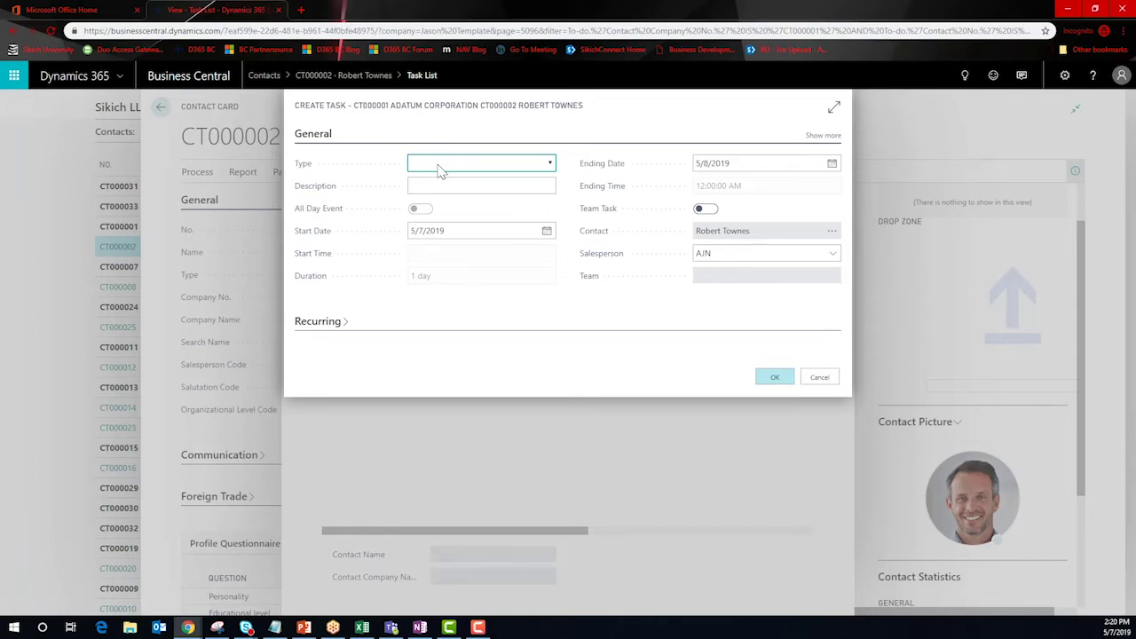
pyautogui.click(327, 325)
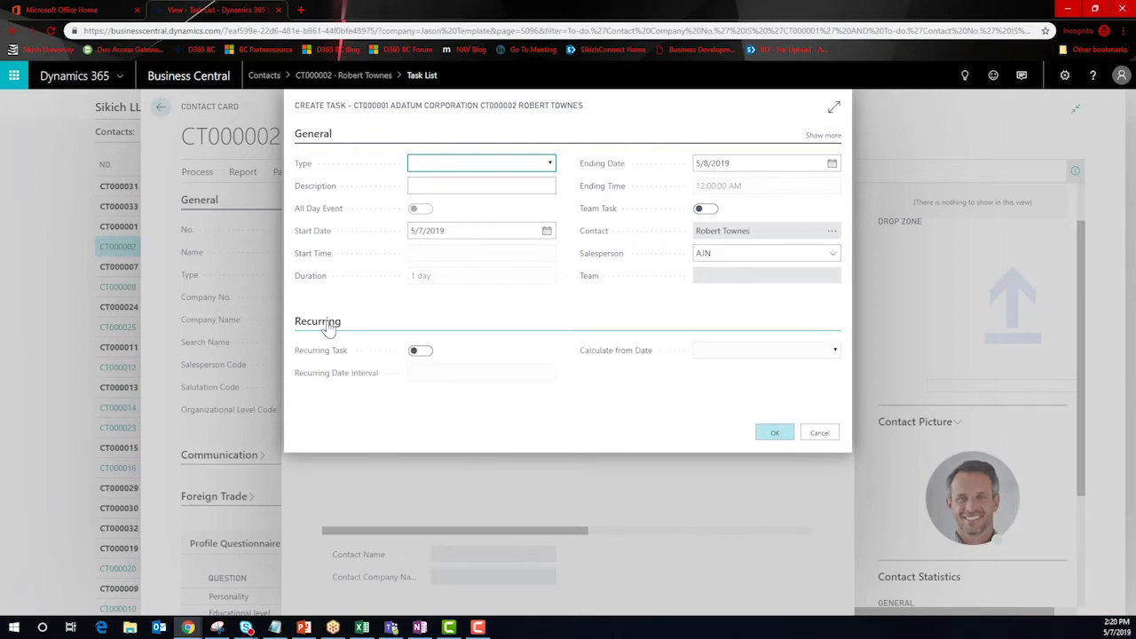
pyautogui.click(810, 434)
# - Return to the contact card and open its interaction log entries
pyautogui.click(302, 107)
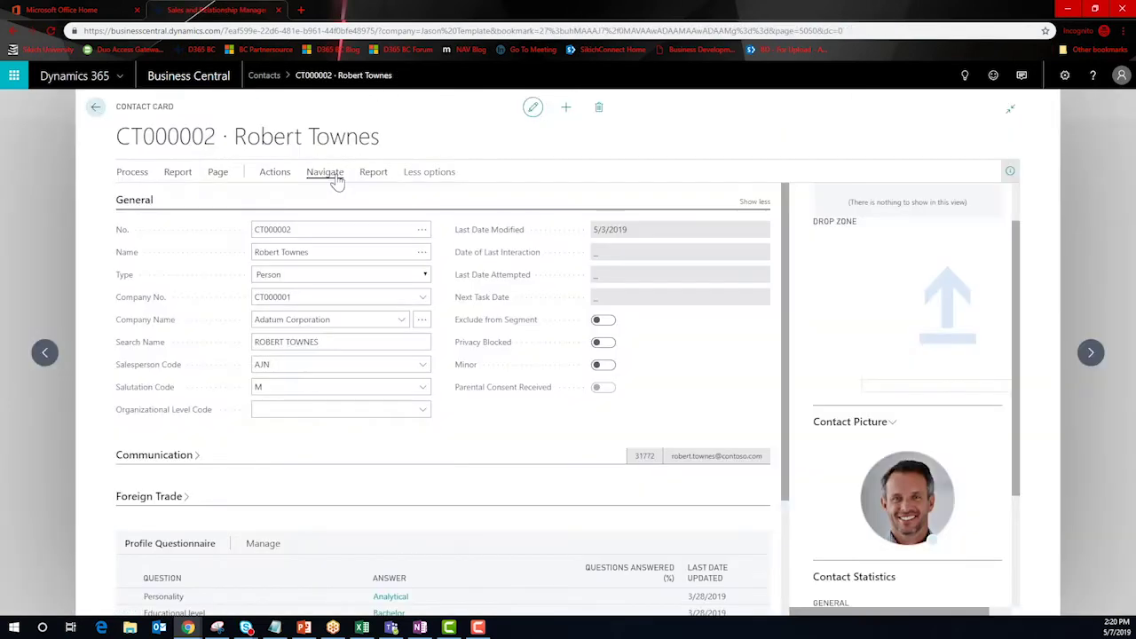
pyautogui.click(329, 174)
pyautogui.click(471, 197)
pyautogui.click(480, 225)
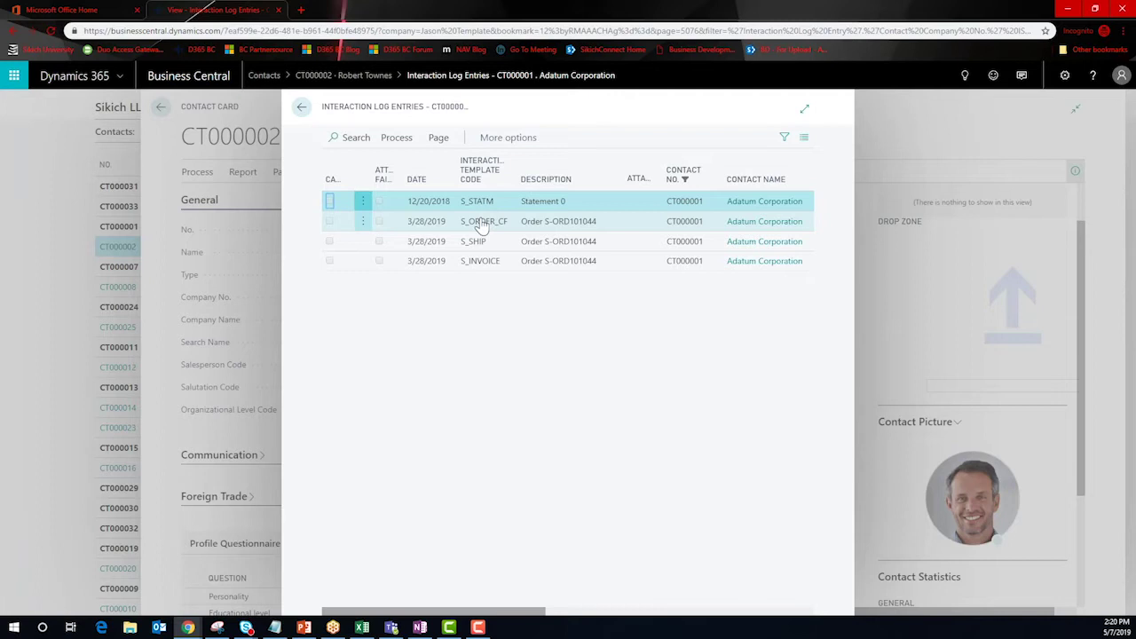
# - Create a new interaction using the COMPLAINT template and show all interaction detail fields
pyautogui.hotkey('alt', 'n')
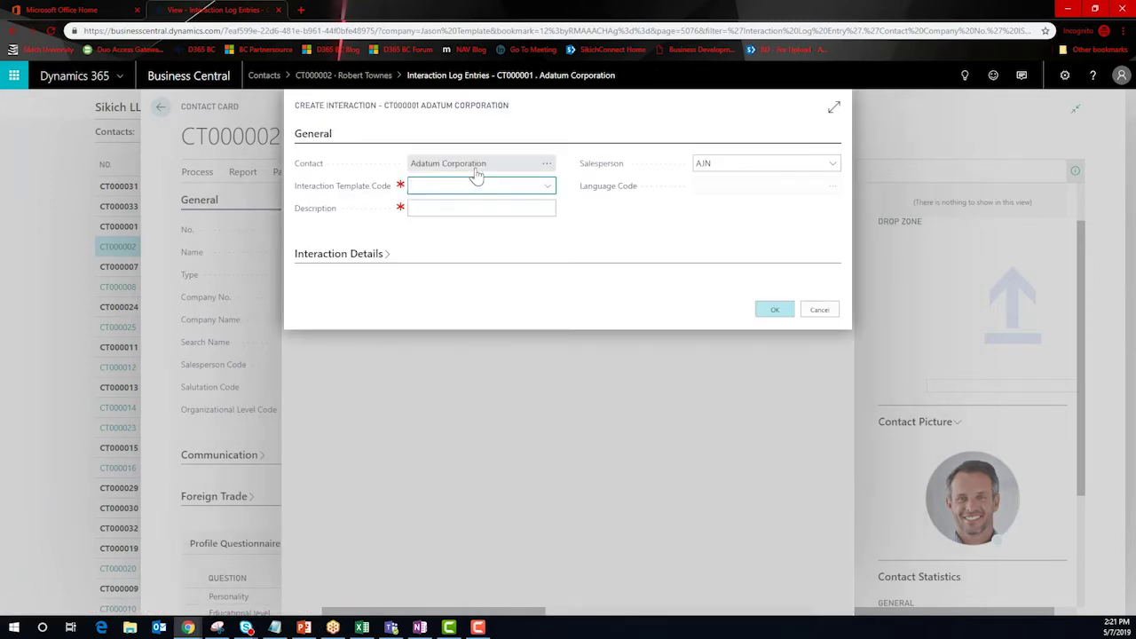
pyautogui.click(546, 186)
pyautogui.click(463, 270)
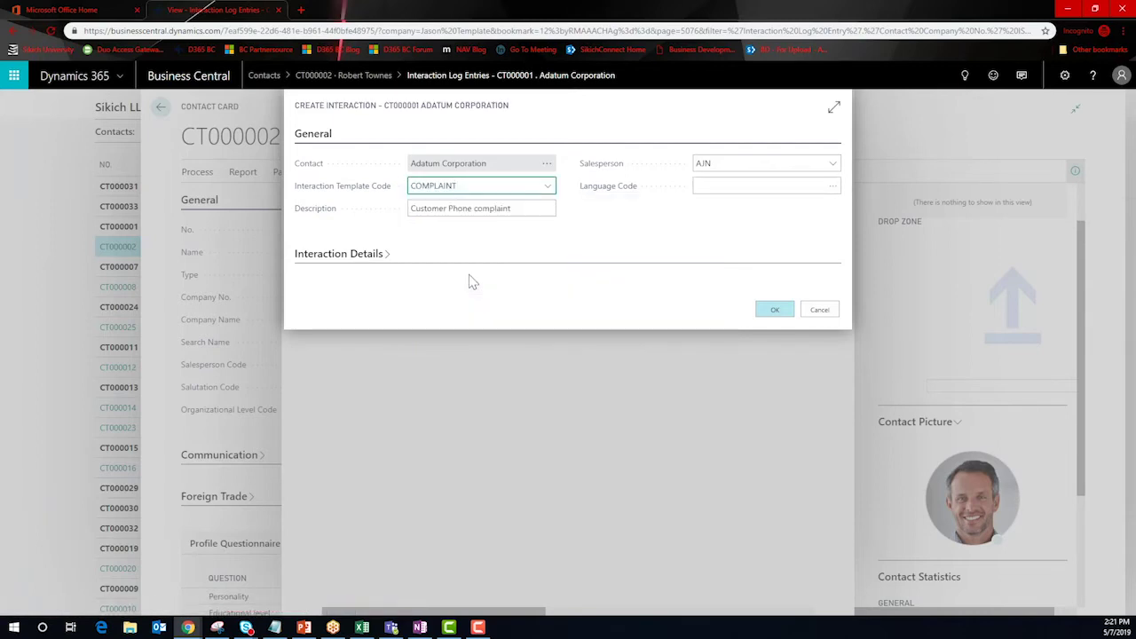
pyautogui.click(377, 255)
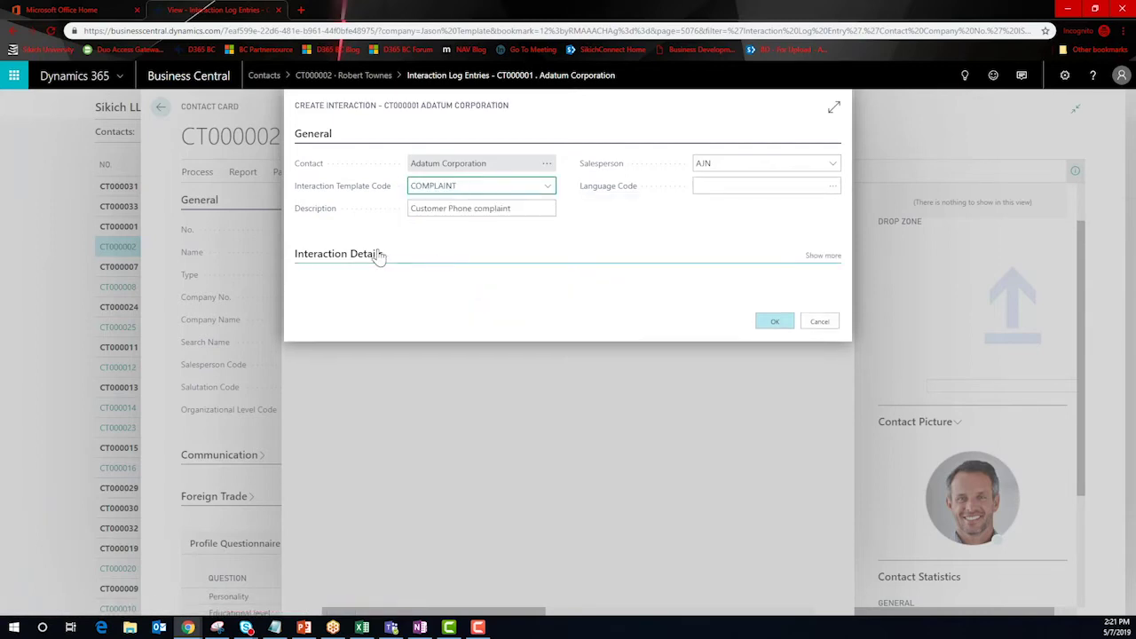
pyautogui.click(821, 256)
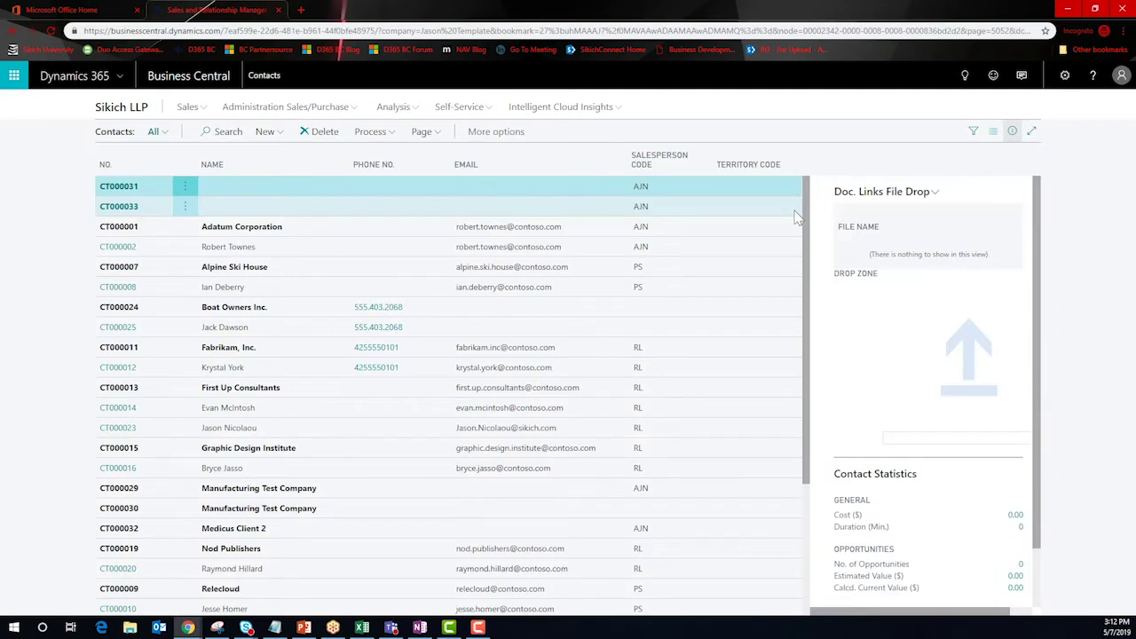
# - Search 'segment' and open the Golf segment SM00003 from Segments
pyautogui.click(966, 80)
pyautogui.write('segment')
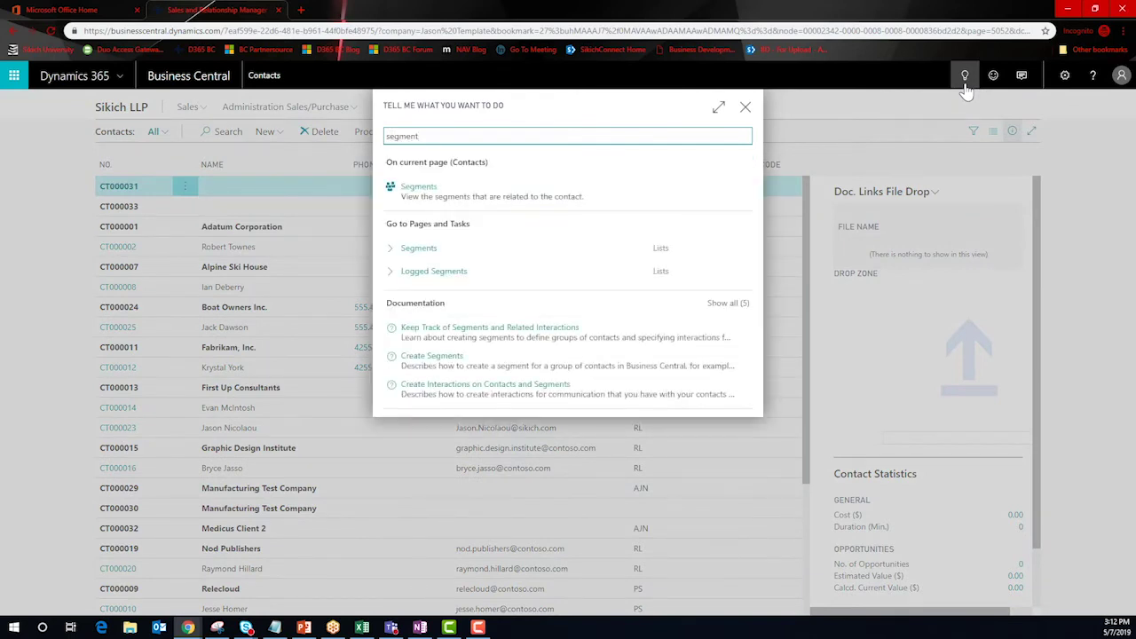
pyautogui.click(515, 258)
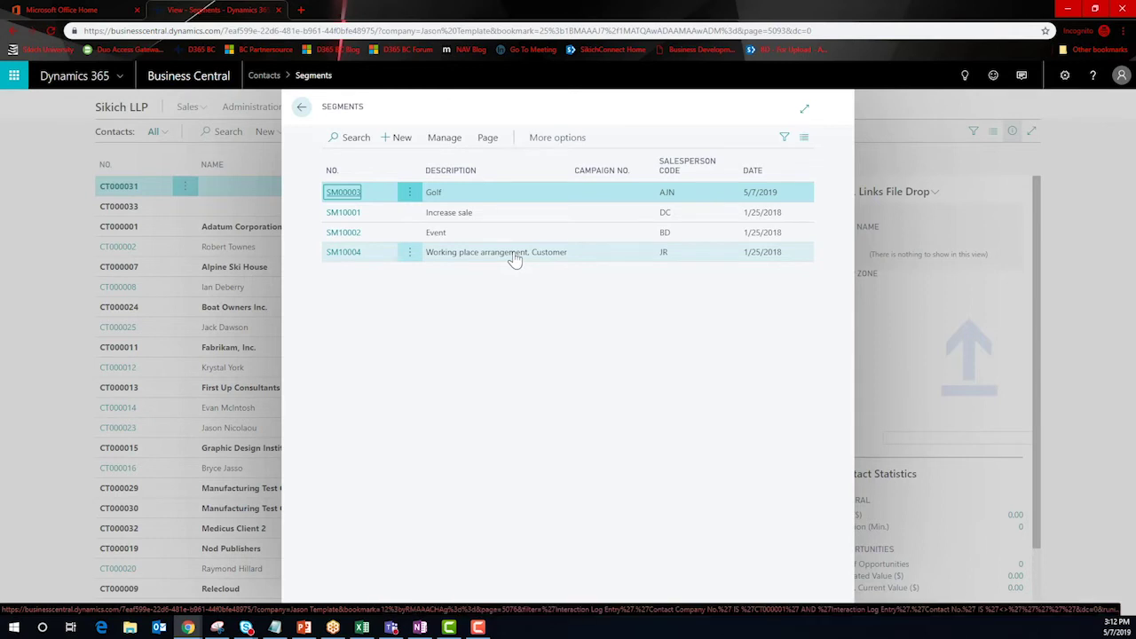
pyautogui.click(342, 192)
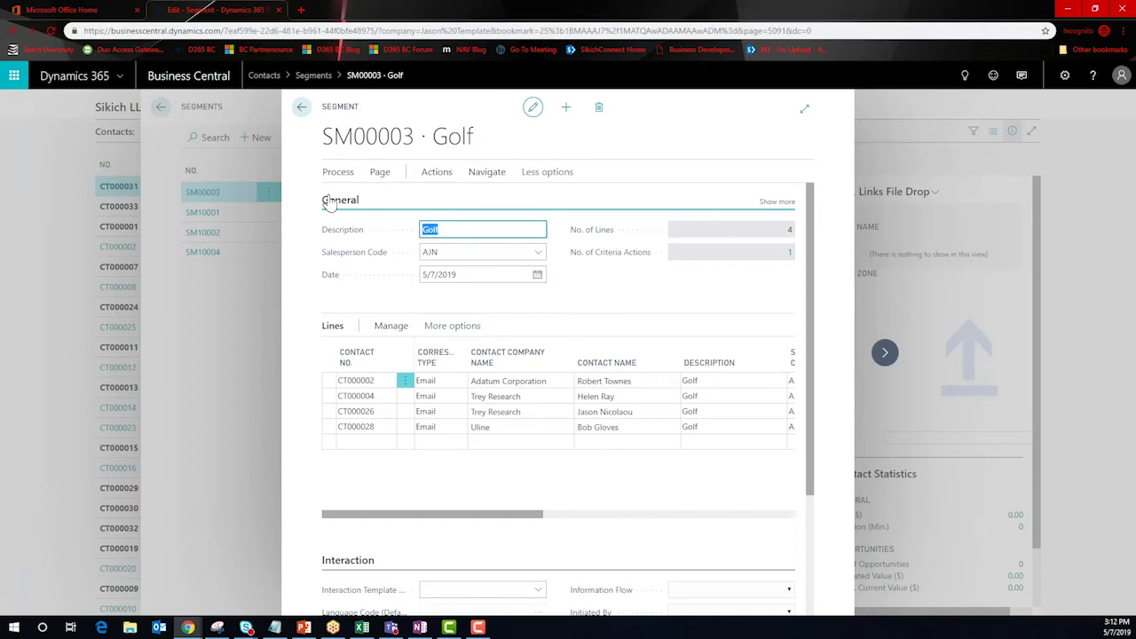
# - Check the Golf segment's criteria, then review its four contacts
pyautogui.click(355, 197)
pyautogui.click(355, 222)
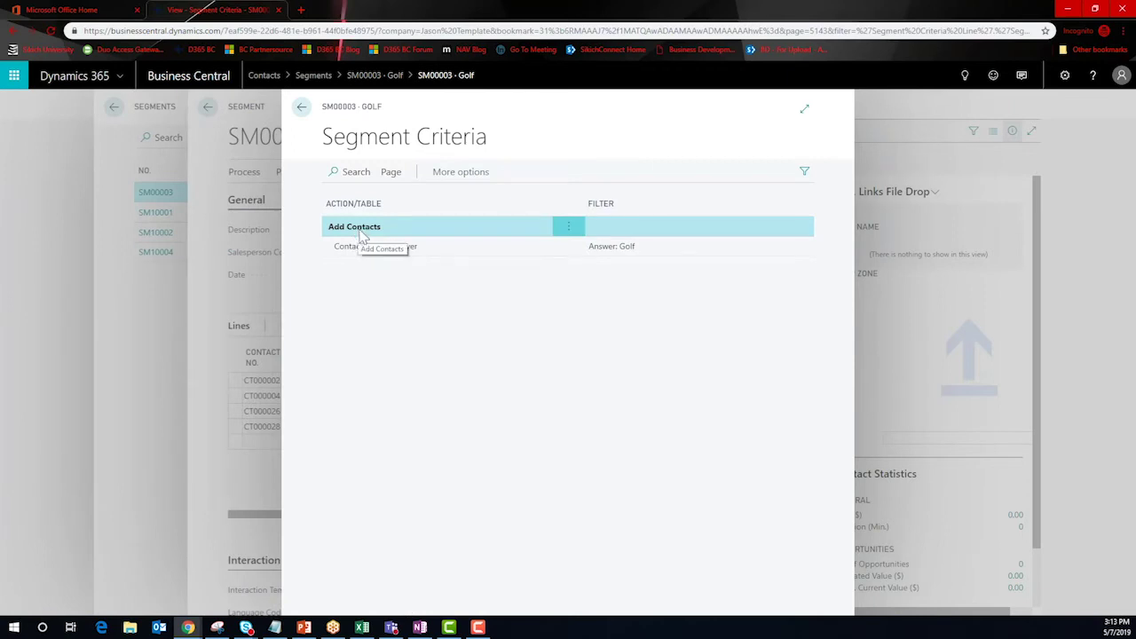
pyautogui.click(303, 108)
pyautogui.scroll(-3, 426, 505)
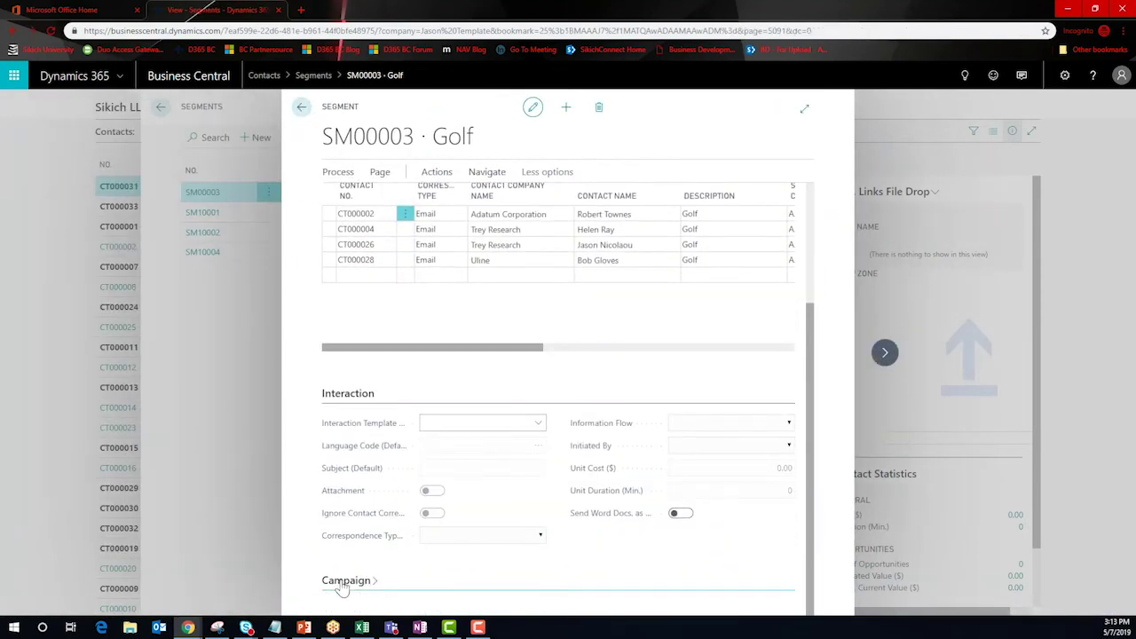
pyautogui.scroll(-1, 369, 525)
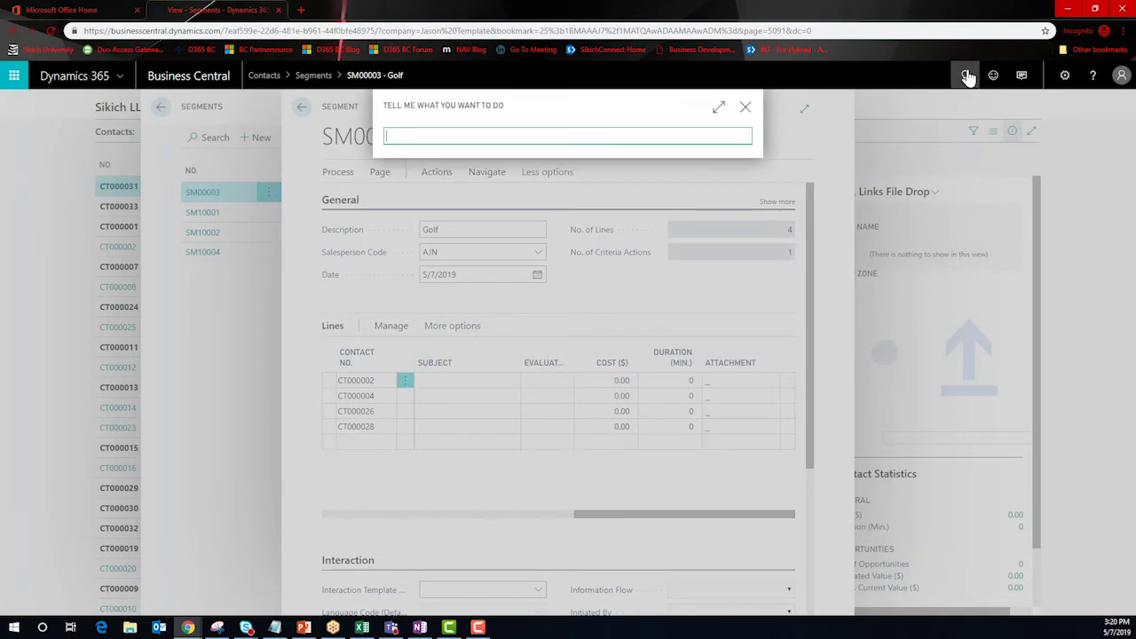
# - Search 'sales order' and open Adatum Corporation's order S-ORD101001 from Sales Orders
pyautogui.write('sales order')
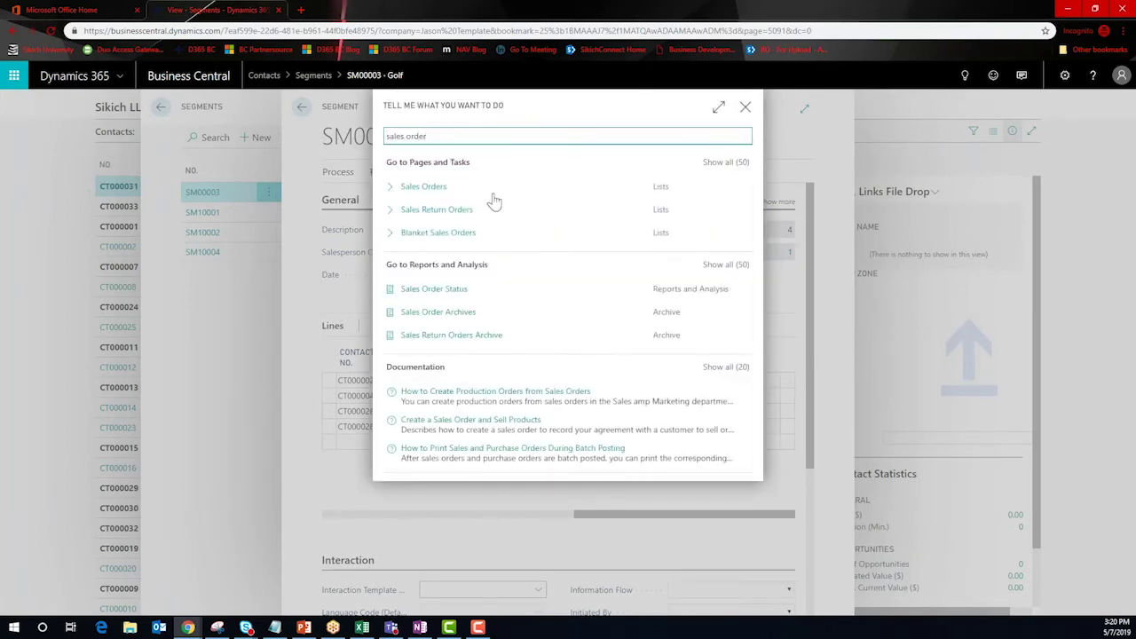
pyautogui.click(496, 195)
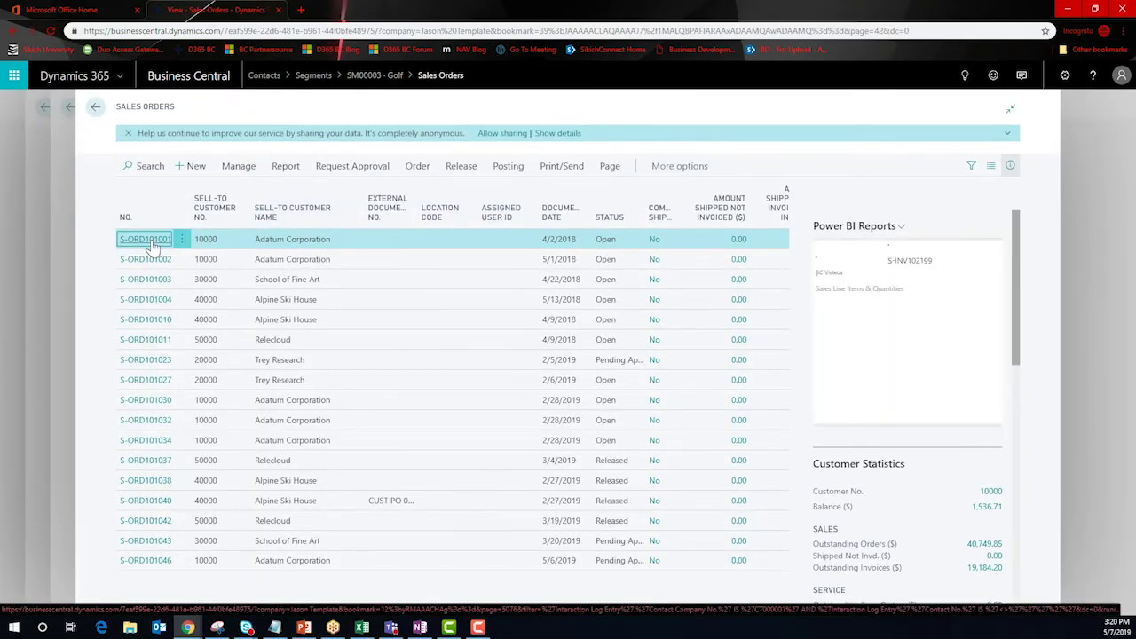
pyautogui.click(150, 241)
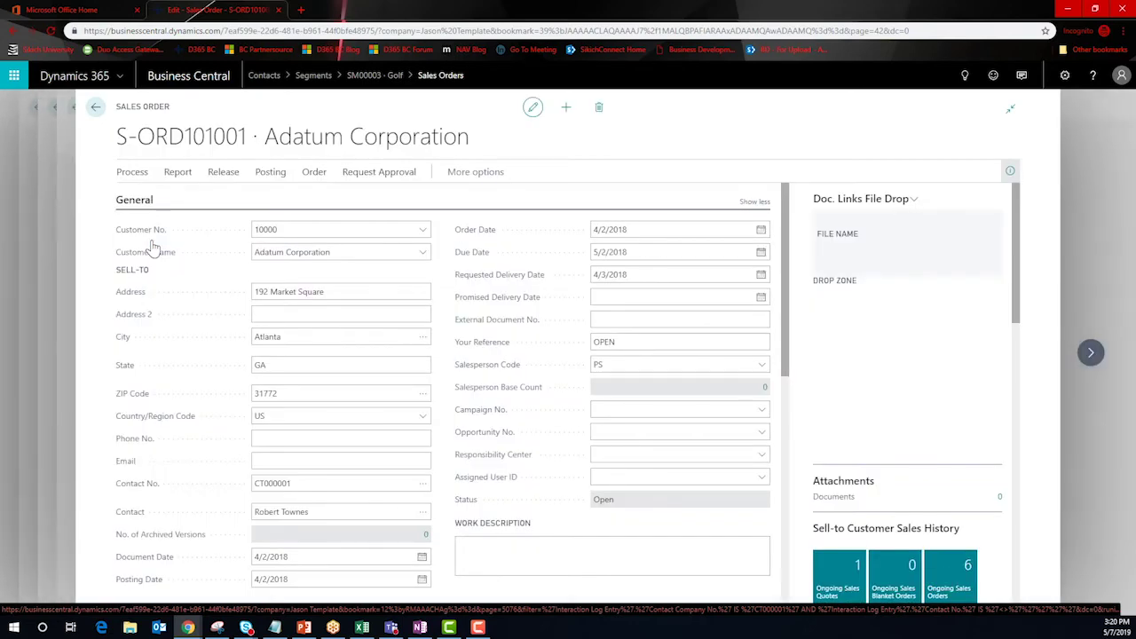